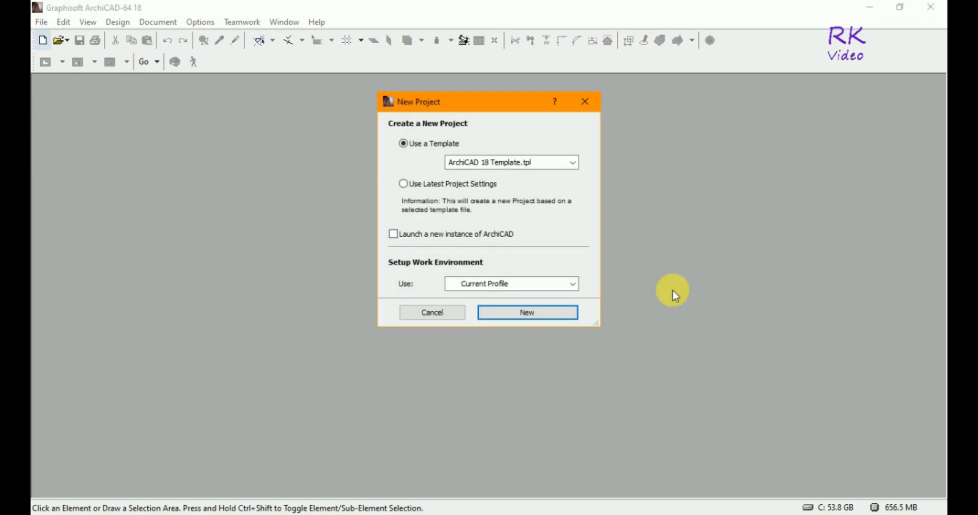
Create a new project from ArchiCAD 18 Template.tpl and draw a rectangular detail between the elevation markers, anchoring its marker at the lower-right corner.
left_click(530, 312)
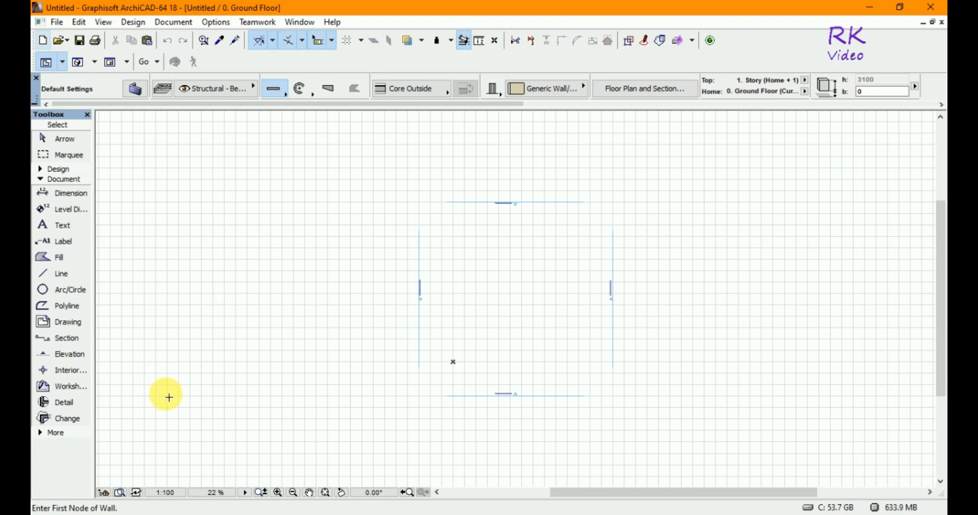
left_click(64, 406)
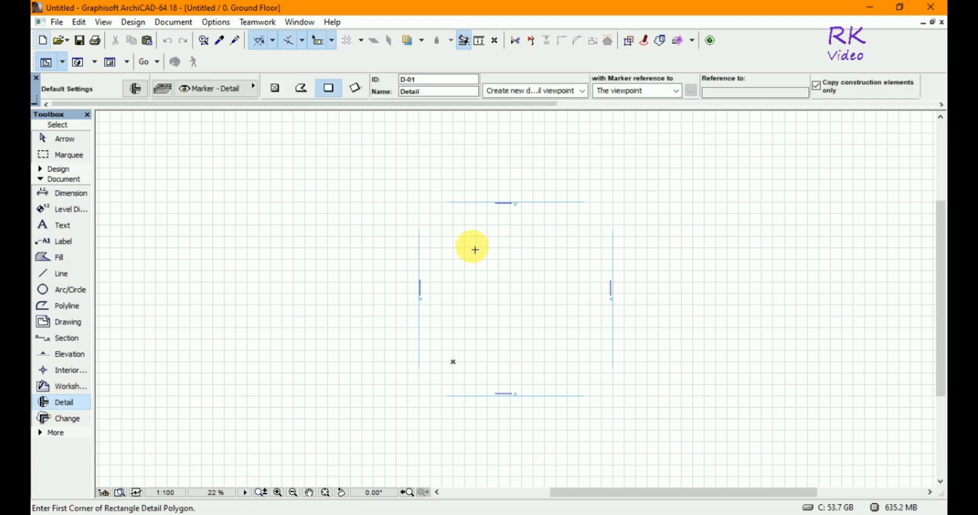
left_click(472, 246)
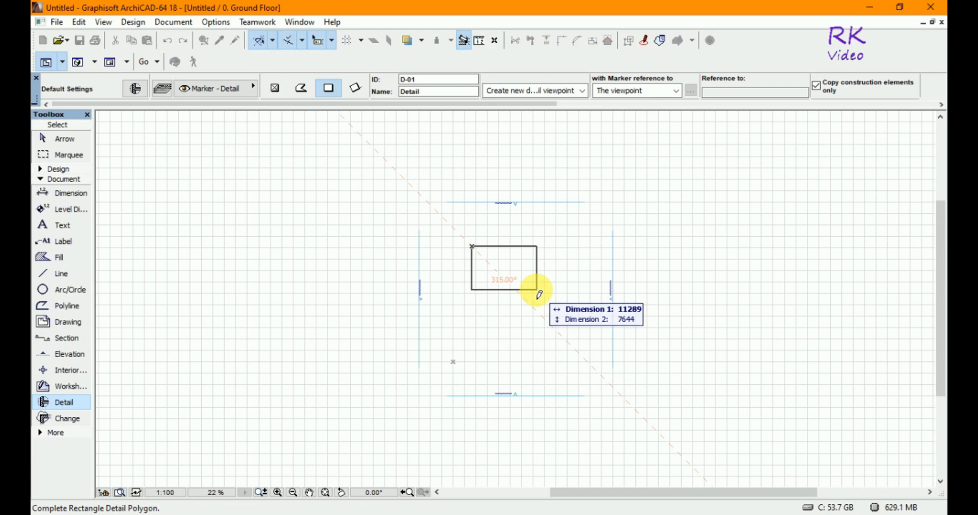
left_click(522, 285)
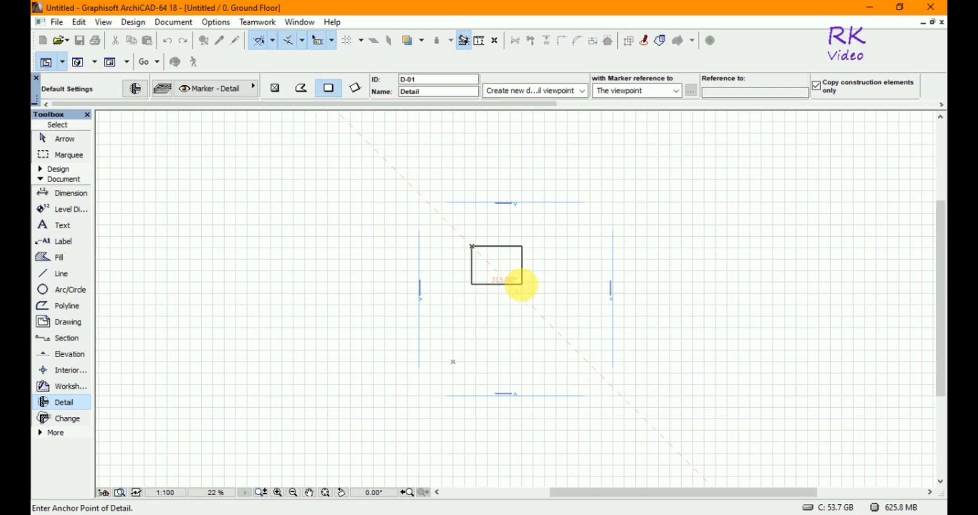
left_click(522, 285)
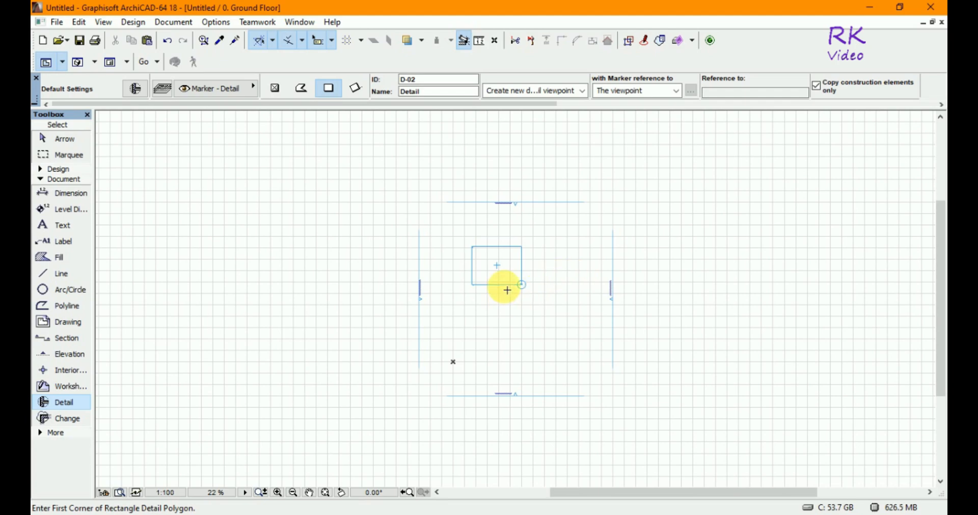
Draw a second rectangular detail enclosing the first detail's marker circle, with its own marker near the lower-right corner.
scroll(507, 266, "up", 2)
scroll(511, 279, "up", 5)
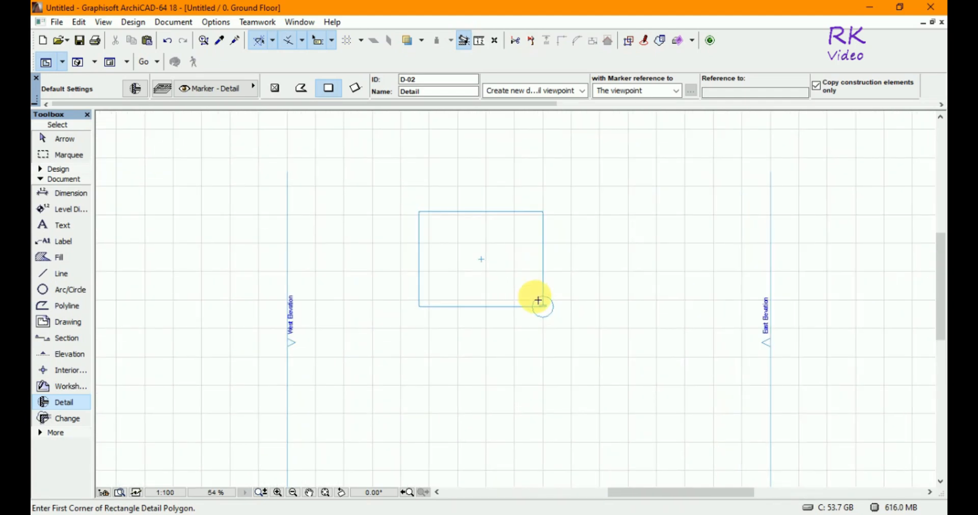
scroll(550, 324, "up", 1)
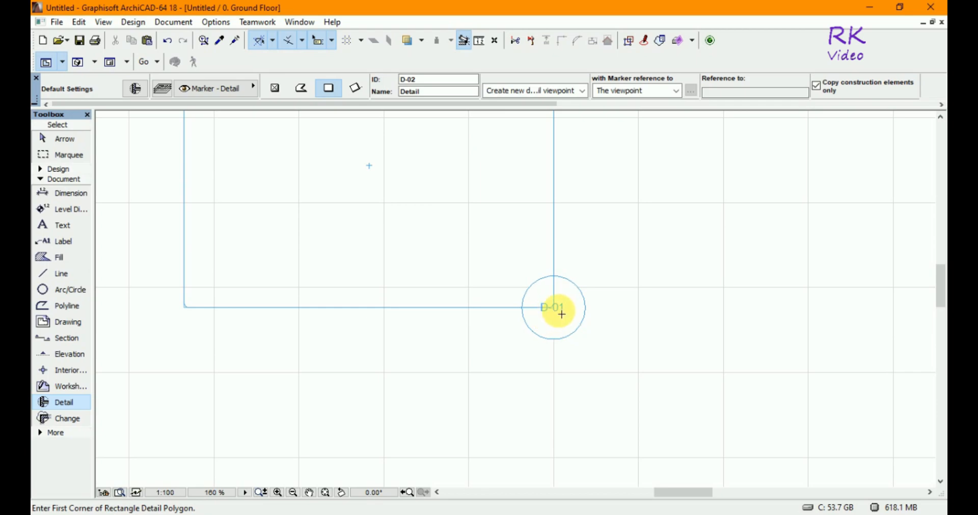
scroll(554, 306, "up", 2)
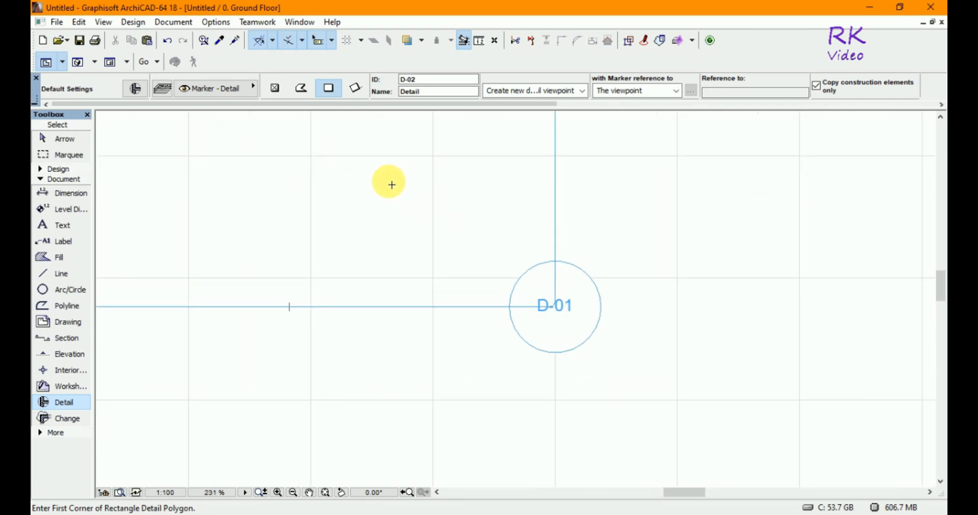
left_click(389, 182)
left_click(683, 397)
left_click(653, 376)
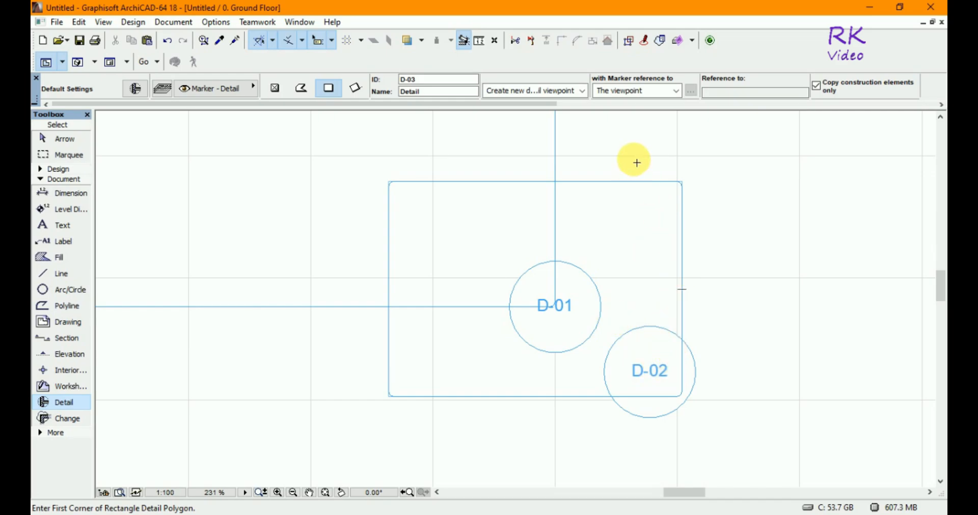
Draw rectangular details over the second detail's upper-right corner and lower-right corner, the lower one about 2800 by 2400 mm, and place their markers.
left_click(629, 153)
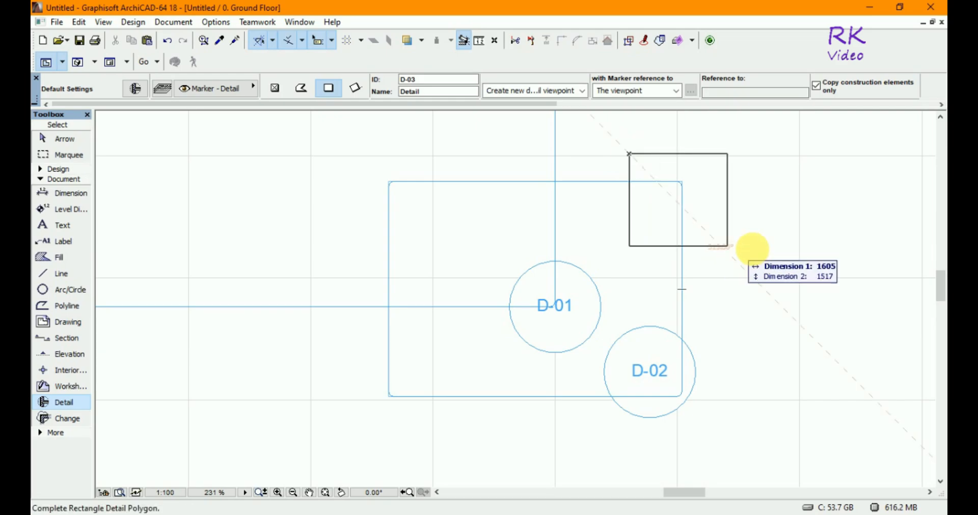
left_click(752, 249)
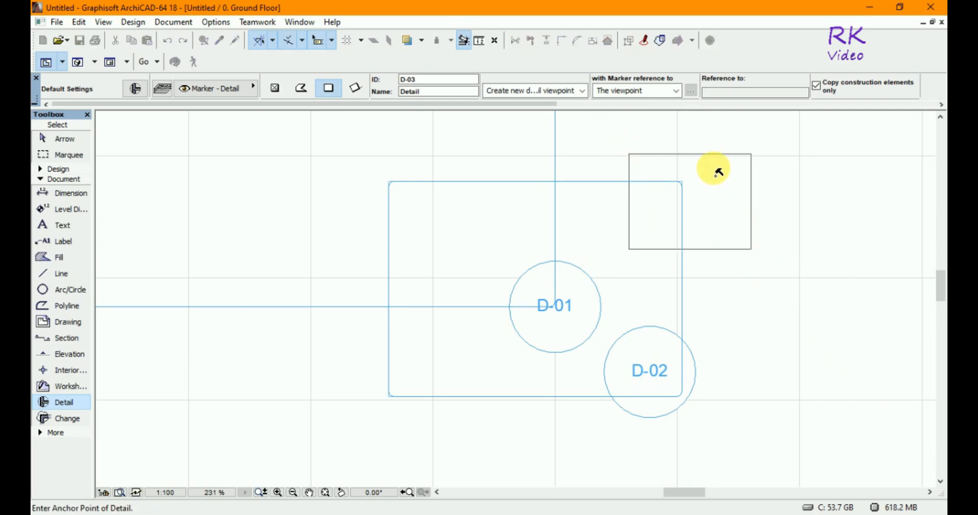
left_click(722, 174)
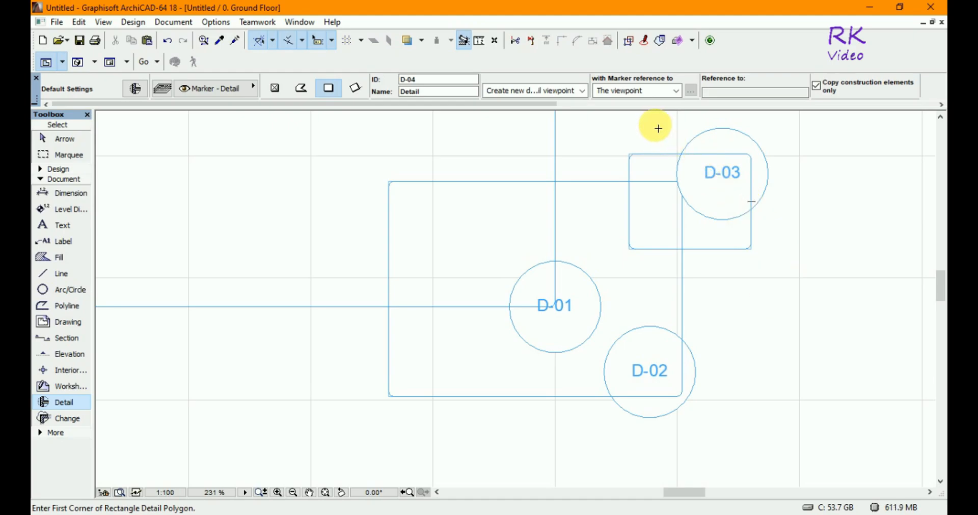
left_click(769, 305)
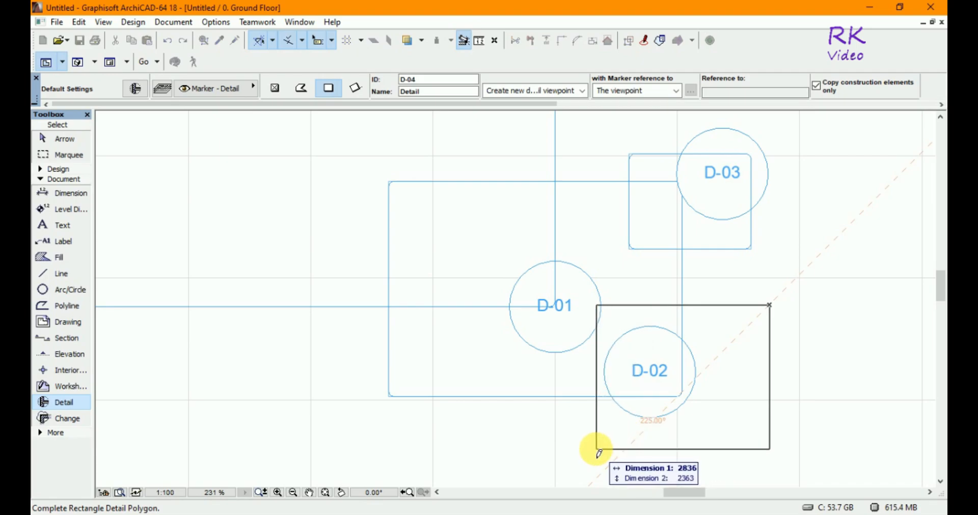
left_click(602, 452)
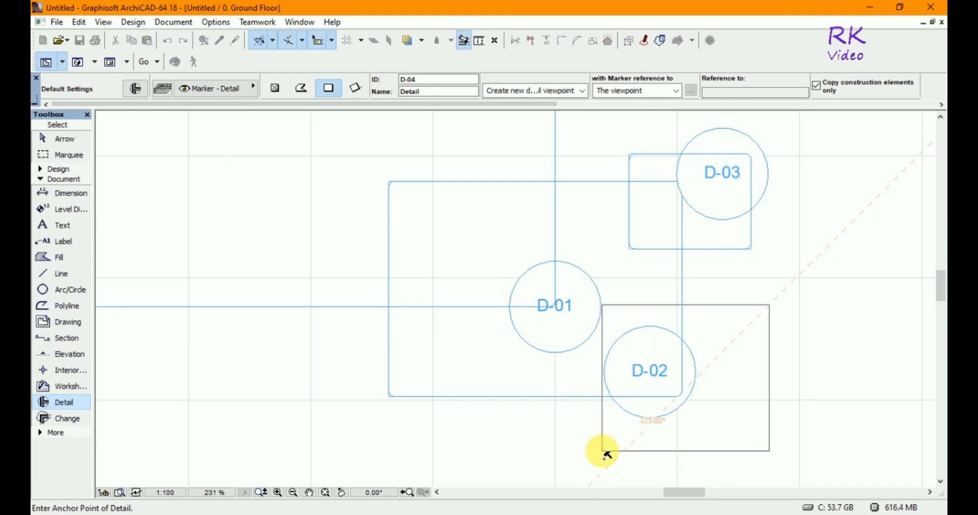
left_click(744, 439)
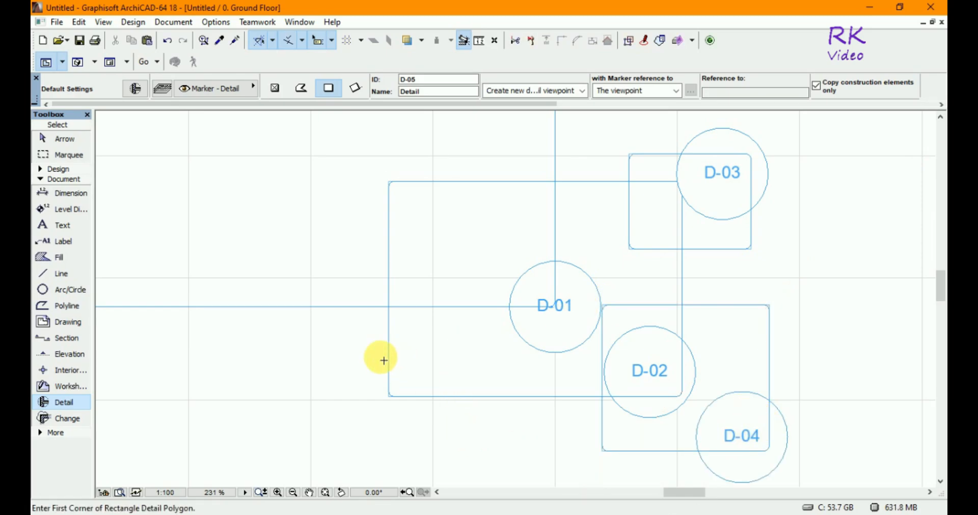
Draw rectangular details over the second detail's lower-left corner, about 1760 by 1620 mm, and upper-left corner, and place their markers.
left_click(356, 337)
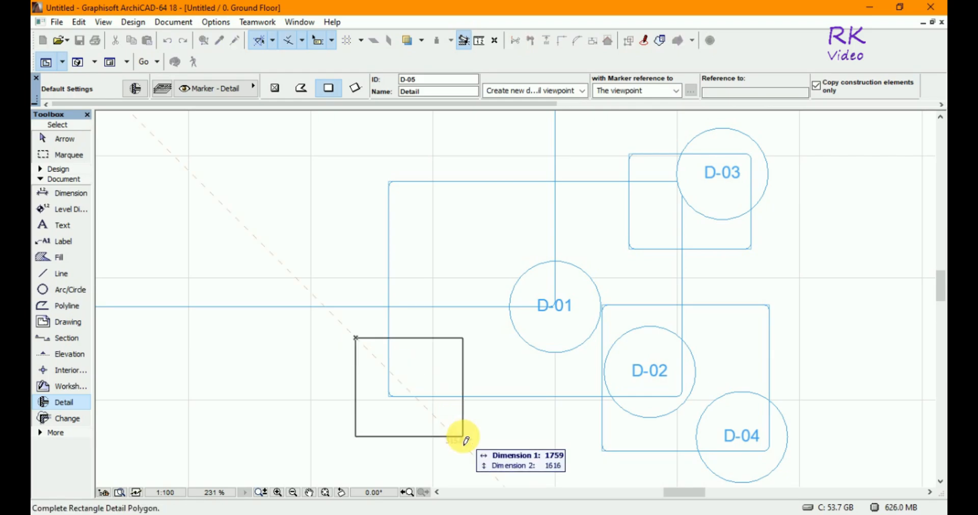
left_click(463, 437)
left_click(432, 368)
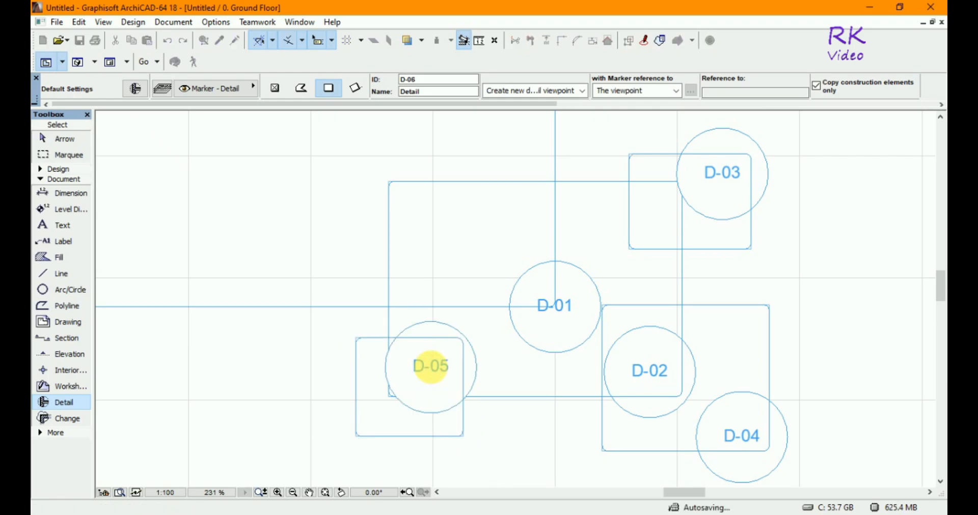
left_click(355, 154)
left_click(446, 245)
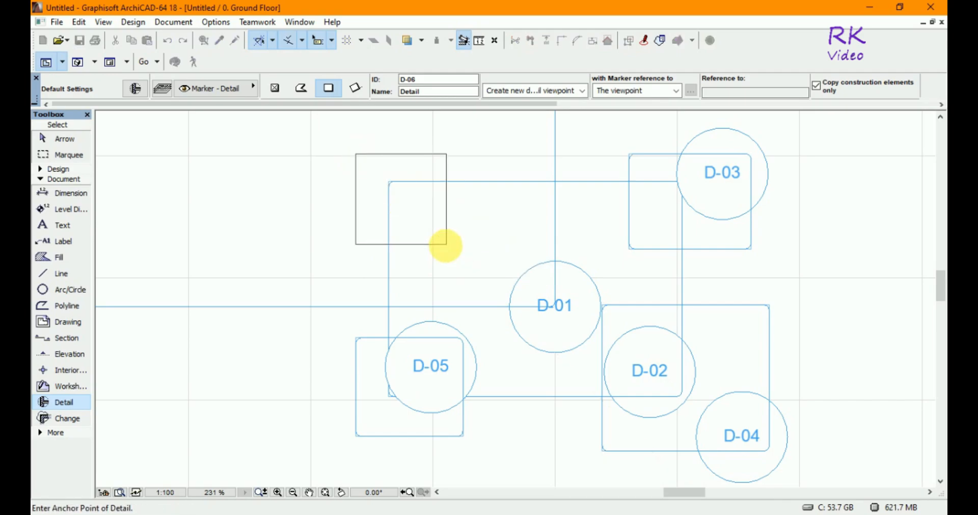
left_click(423, 214)
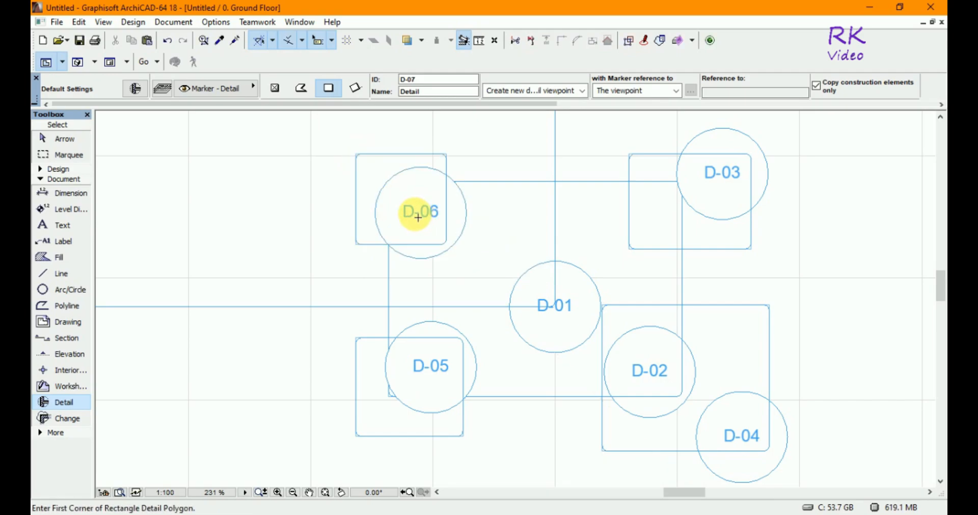
Restore the maximized Ground Floor plan to a smaller floating window that shows all the details.
scroll(441, 232, "down", 5)
scroll(482, 302, "down", 2)
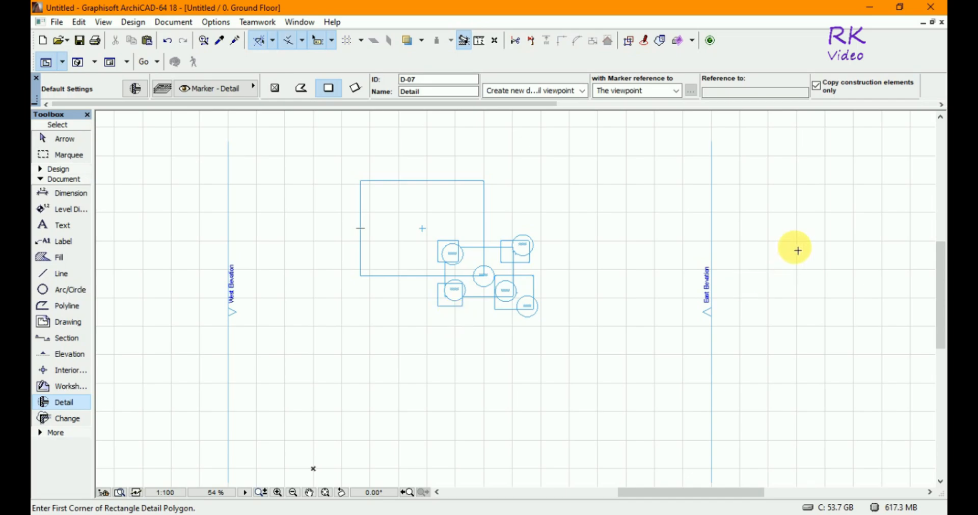
left_click(933, 23)
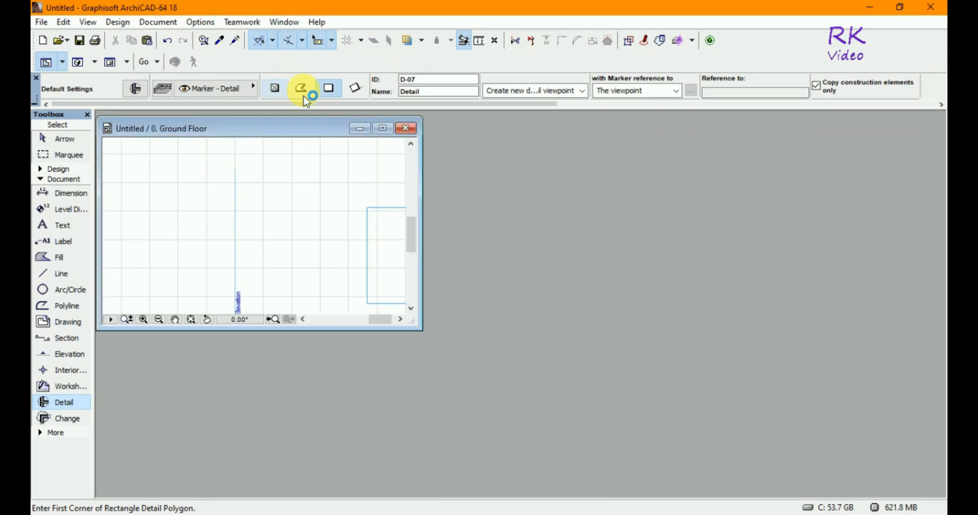
scroll(155, 202, "down", 2)
scroll(155, 201, "down", 3)
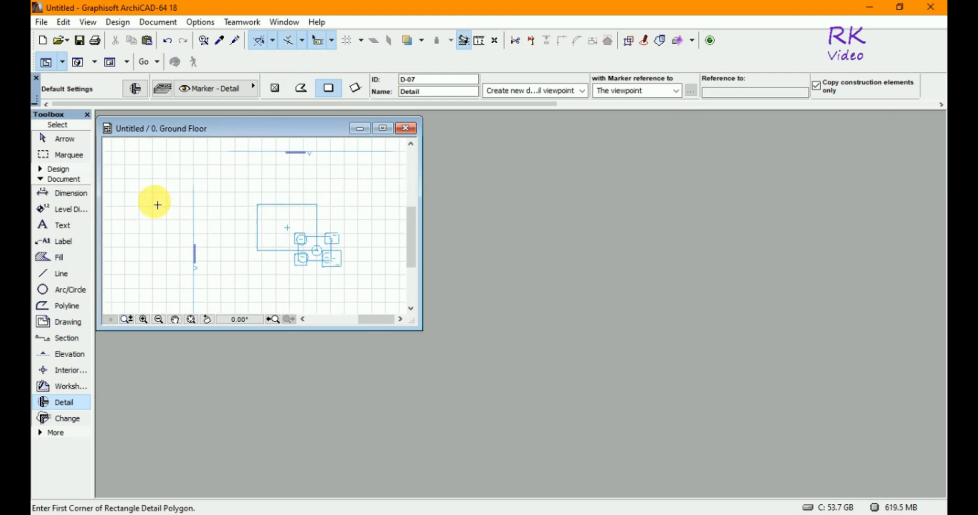
scroll(289, 223, "up", 2)
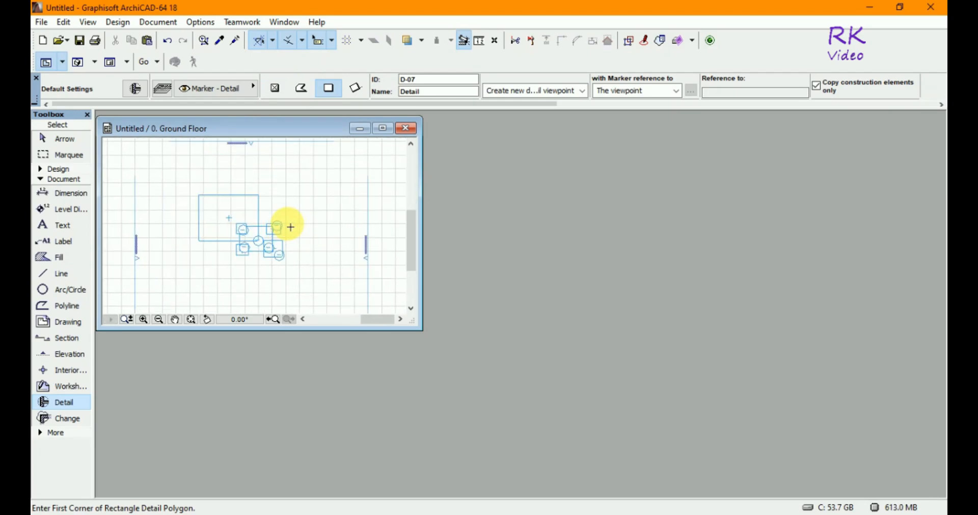
scroll(245, 218, "up", 1)
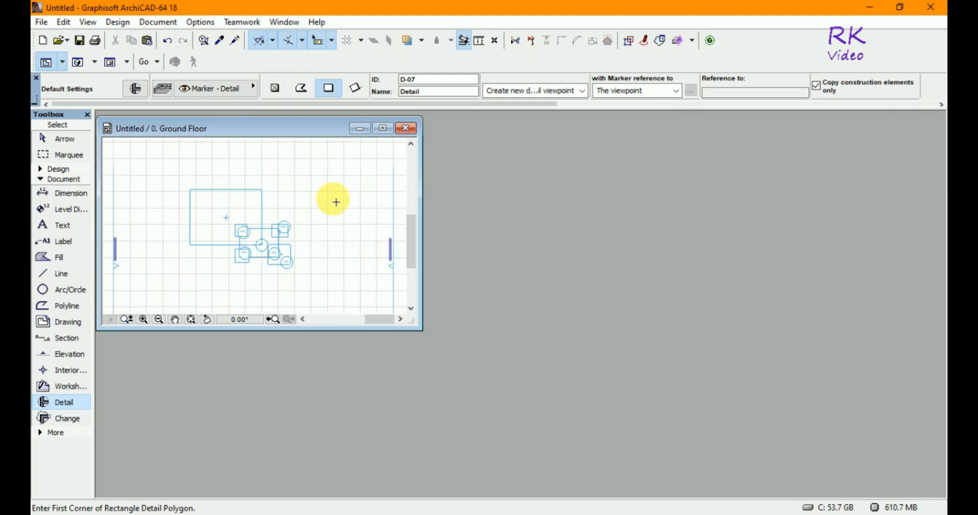
Create a new library object, place its window beside the floor plan, and open its 2D script.
left_click(42, 23)
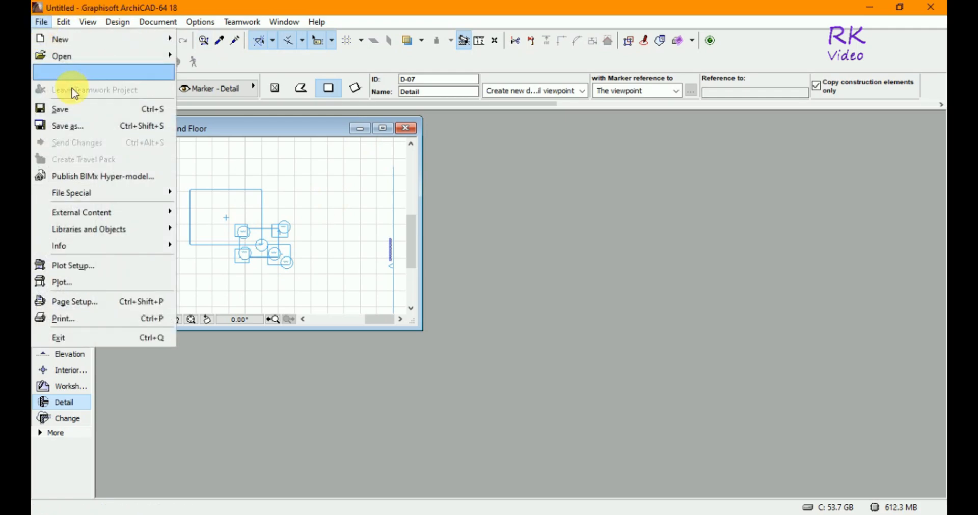
mouse_move(164, 229)
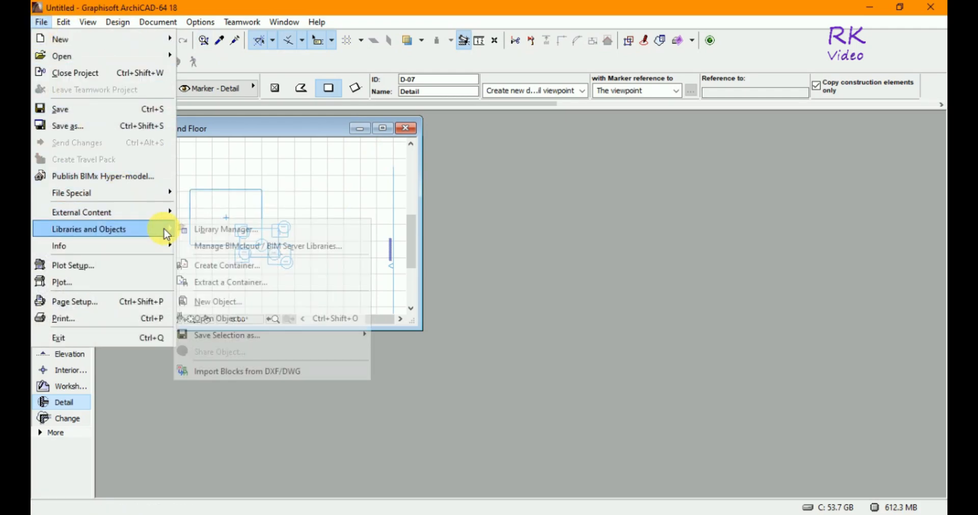
left_click(221, 300)
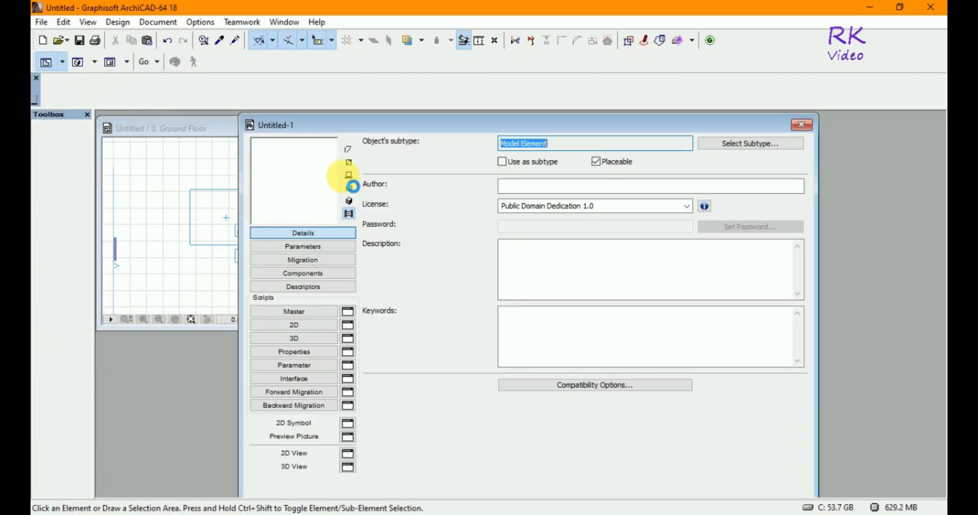
left_click_drag(318, 128, 507, 126)
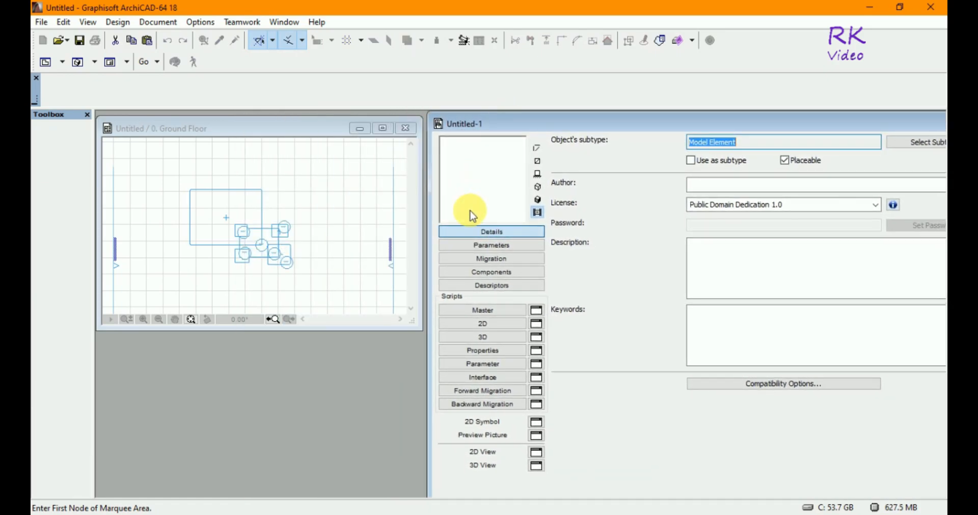
left_click(512, 329)
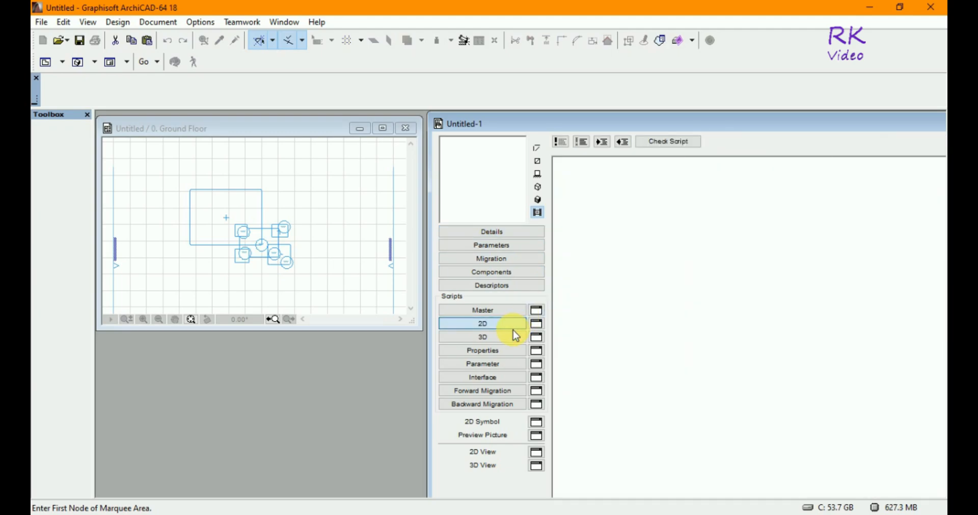
Select all six details on the Ground Floor plan and move them together to the right and slightly down.
left_click(288, 131)
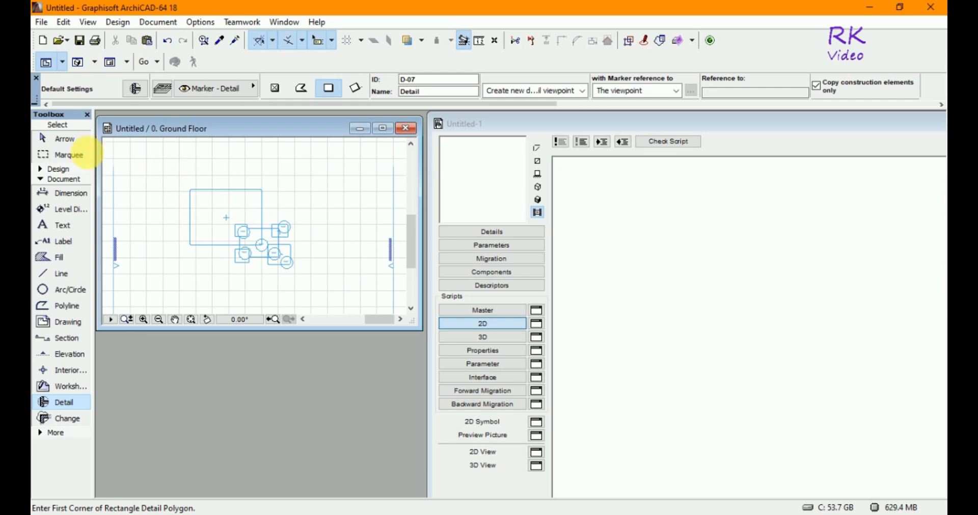
left_click(62, 138)
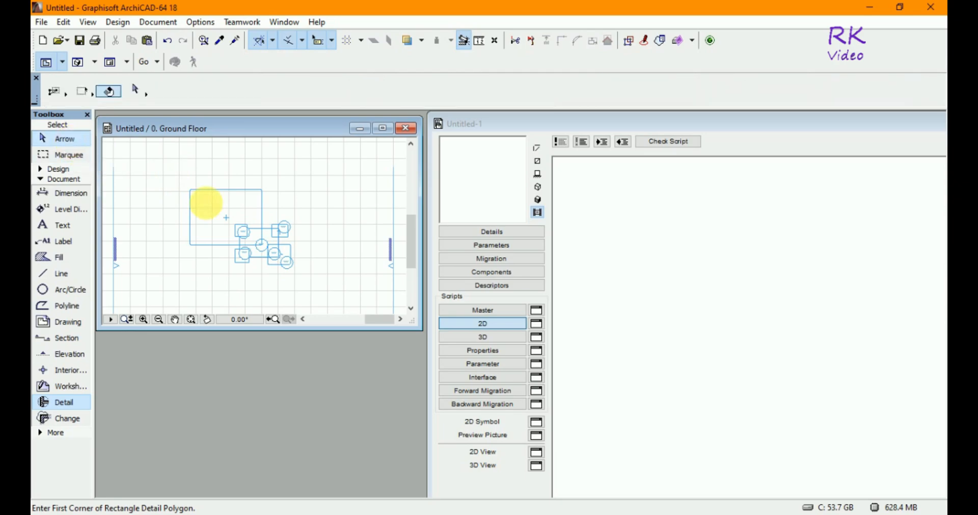
left_click(175, 176)
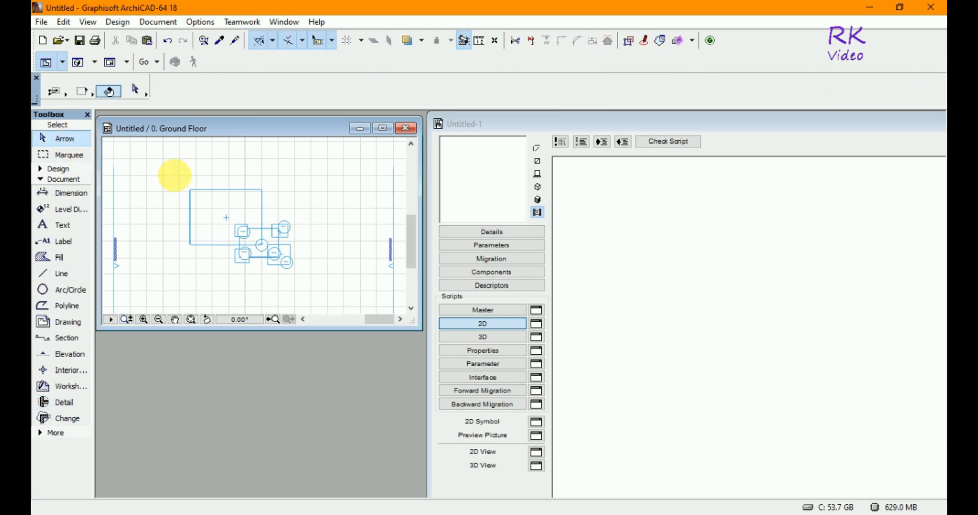
left_click(310, 281)
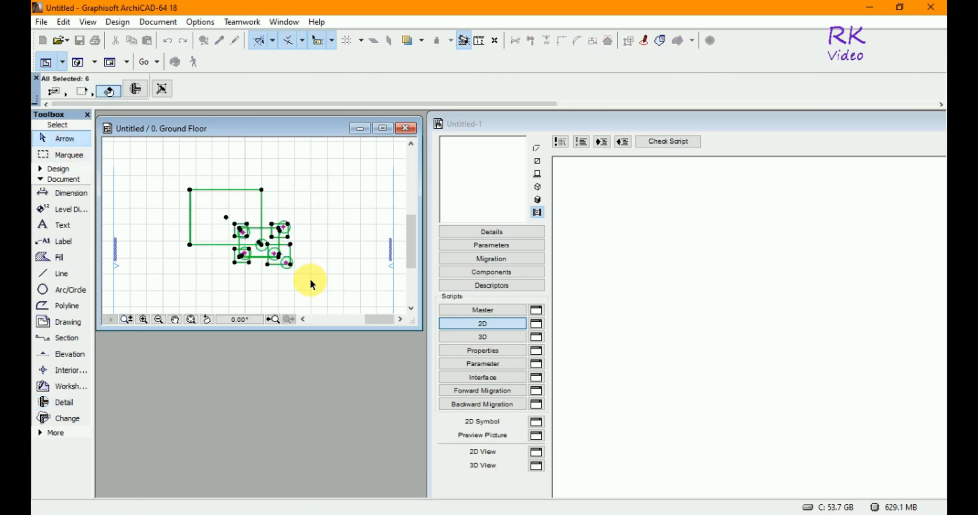
left_click(287, 263)
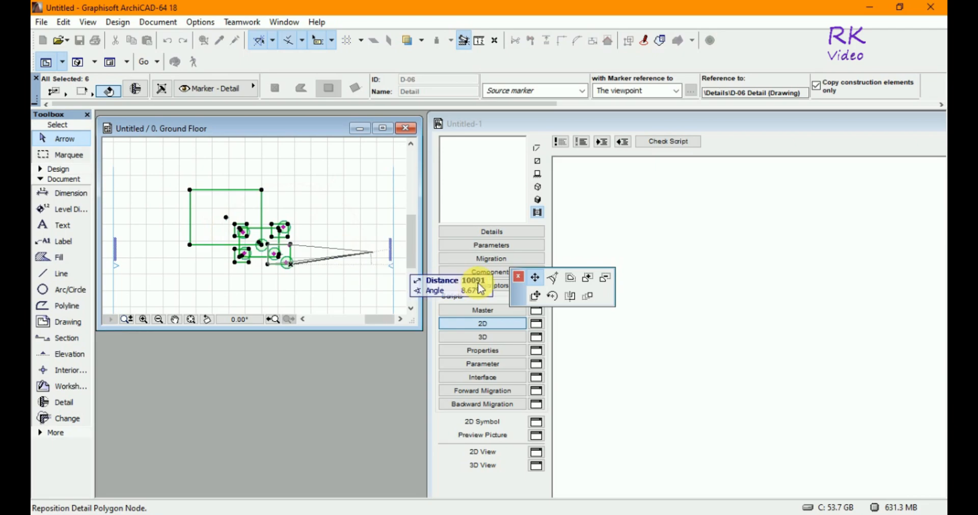
left_click(541, 300)
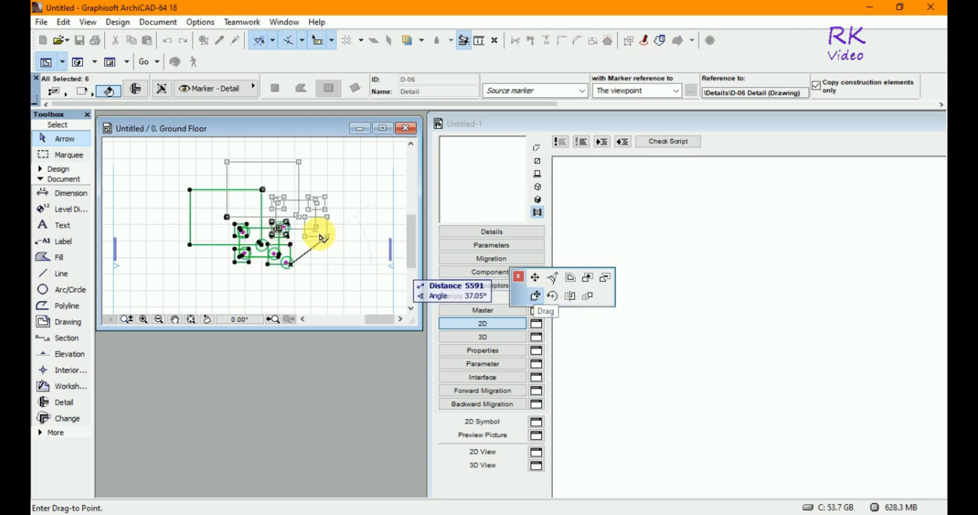
left_click(341, 273)
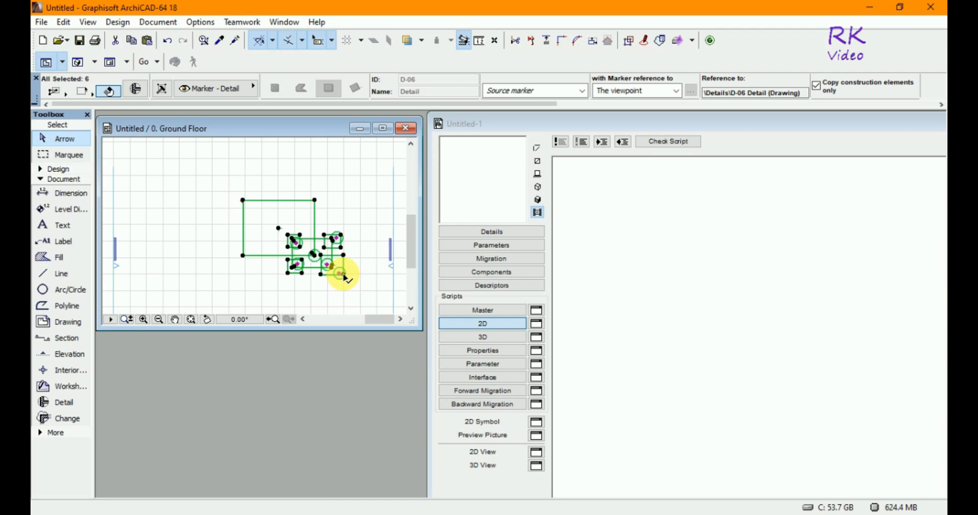
Bring the six selected details from the floor plan into the new object's 2D script and preview its 2D symbol.
left_click(345, 278)
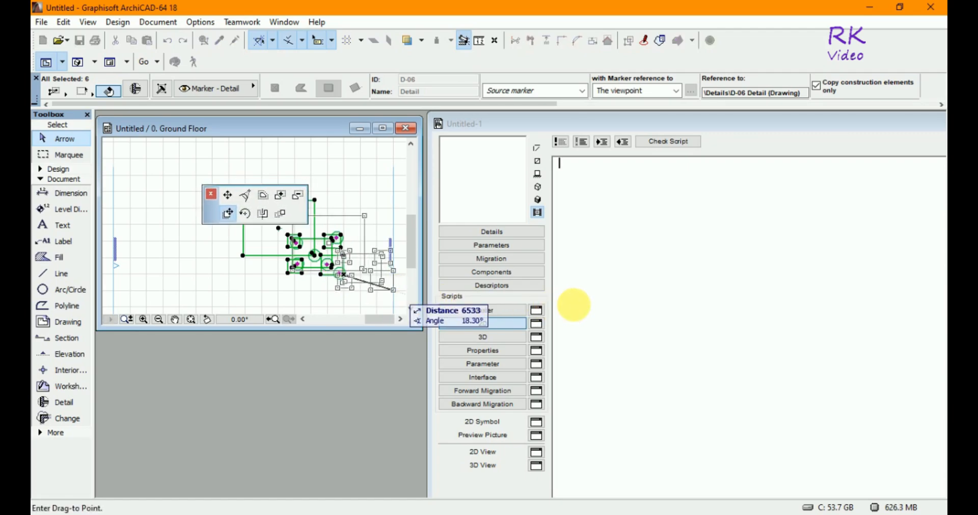
left_click(572, 306)
left_click(591, 309)
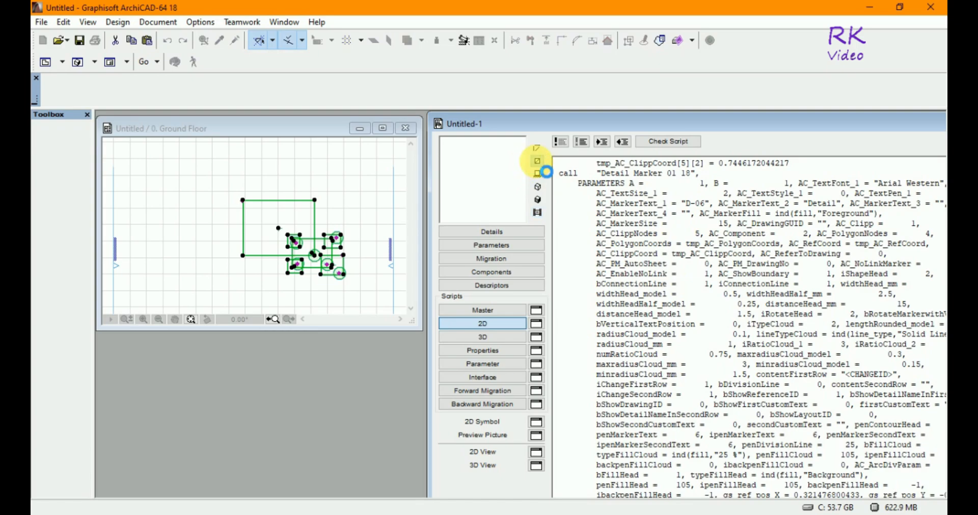
left_click(537, 162)
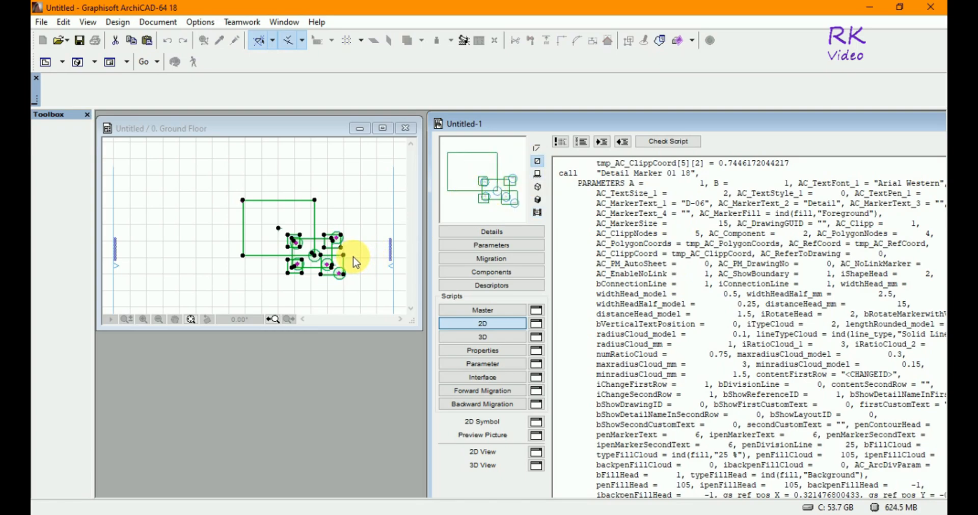
Open the object's 2D View in a window below the floor plan and compare its drawing with the details on the Ground Floor plan.
left_click(312, 128)
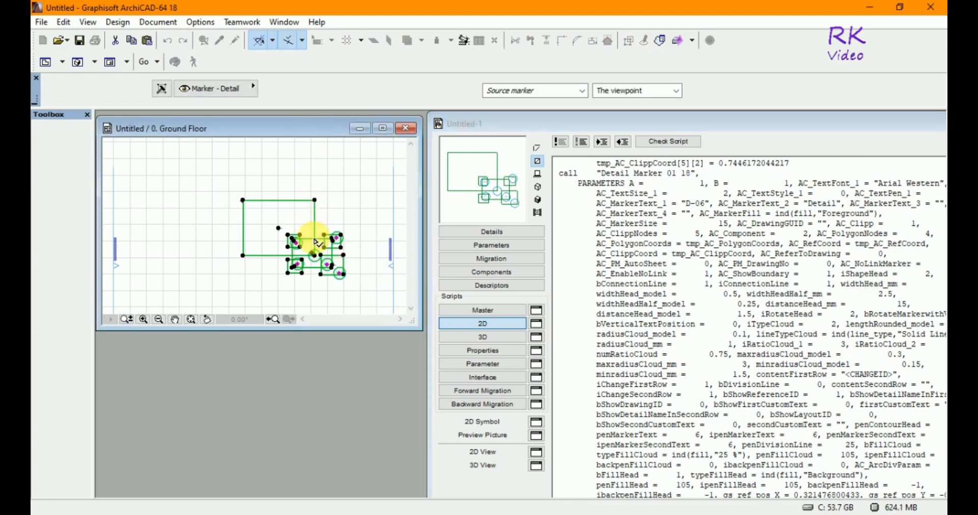
scroll(325, 245, "up", 2)
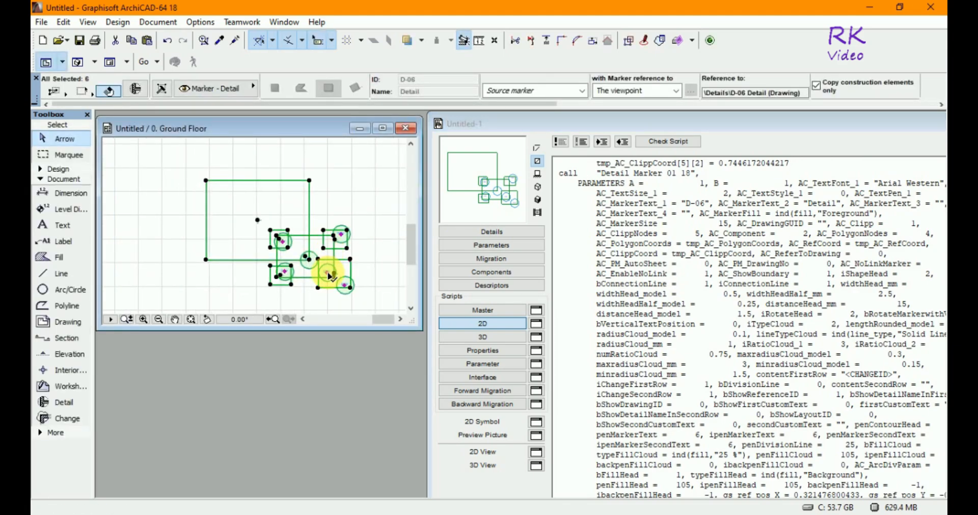
scroll(329, 276, "up", 1)
scroll(329, 275, "up", 1)
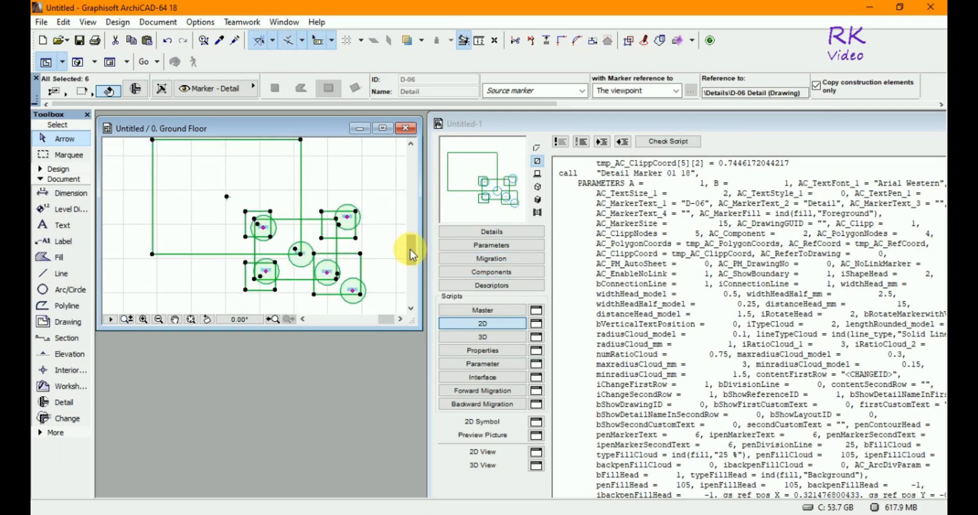
left_click_drag(413, 255, 413, 248)
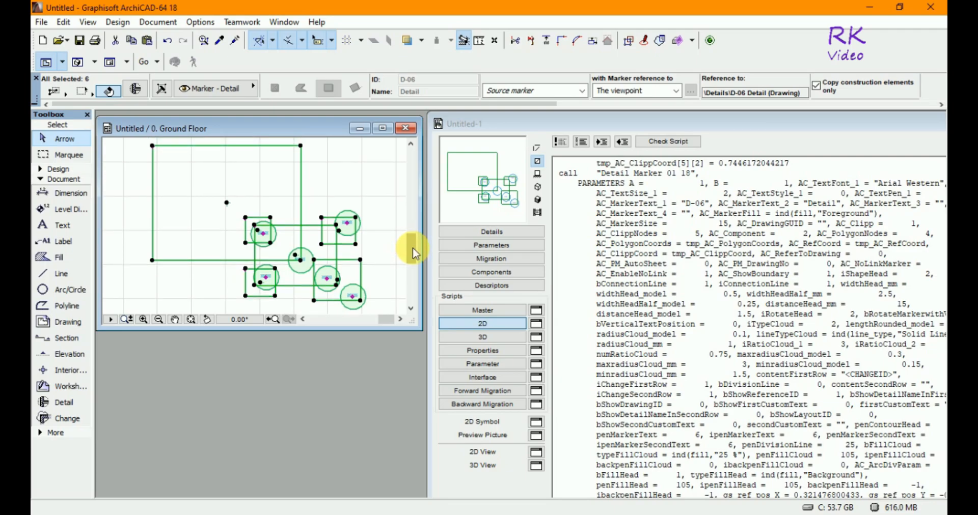
left_click(536, 453)
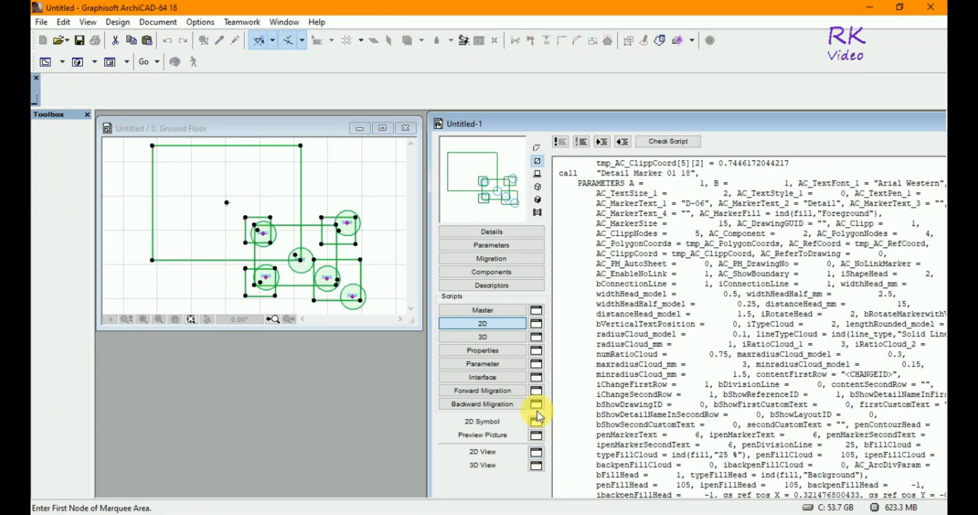
left_click(535, 453)
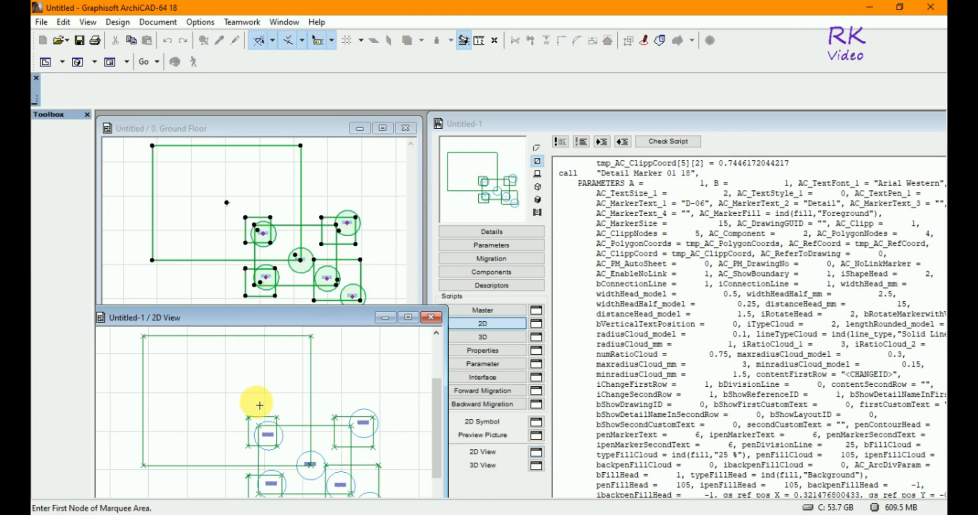
scroll(260, 406, "down", 1)
scroll(260, 406, "down", 1)
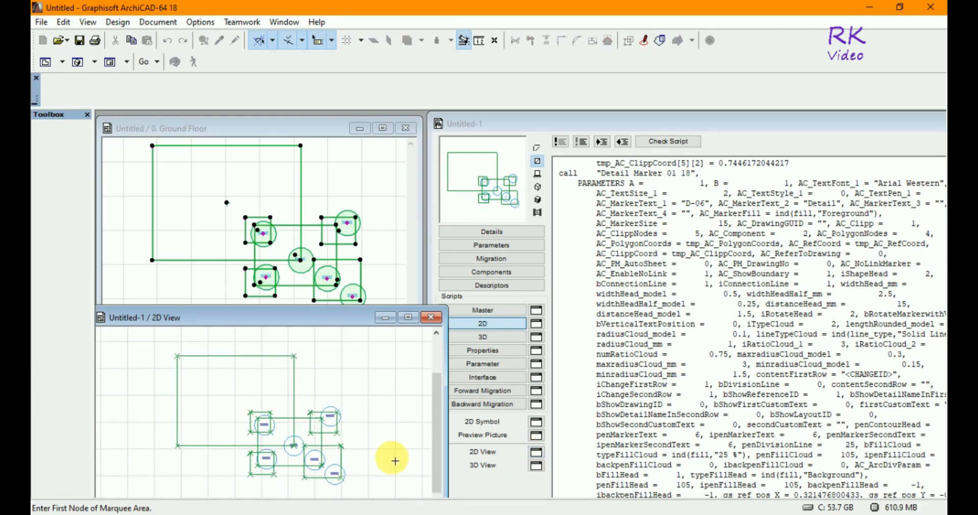
scroll(328, 454, "up", 1)
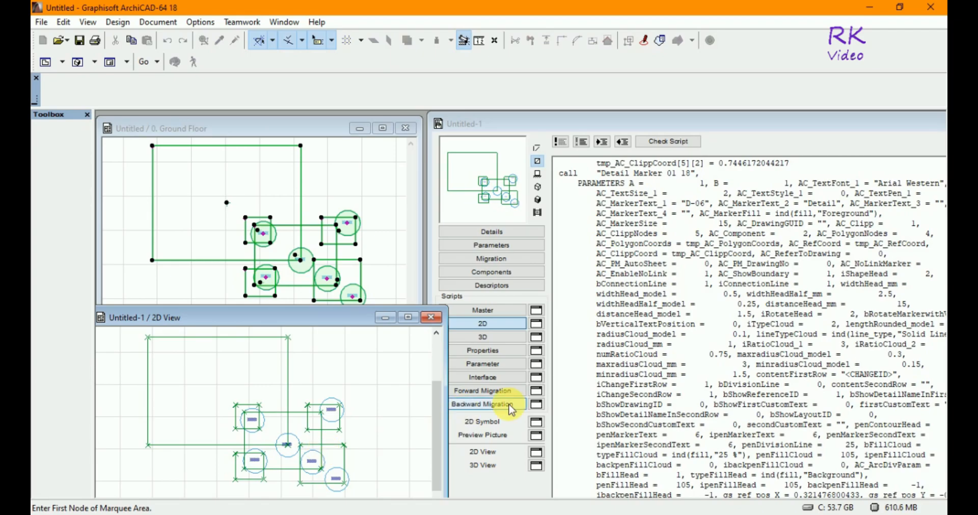
mouse_move(345, 319)
left_mouse_down()
mouse_move(347, 346)
mouse_move(353, 324)
left_mouse_up()
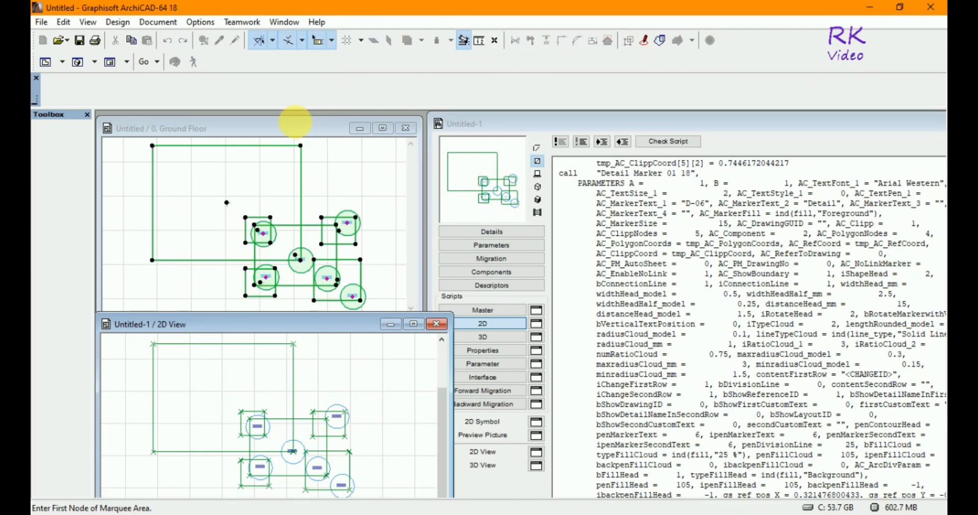
left_click(295, 123)
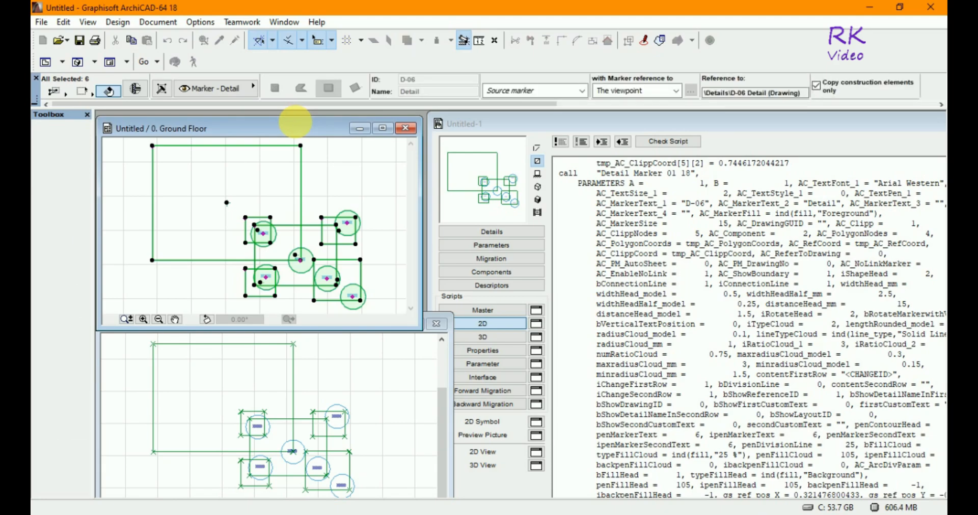